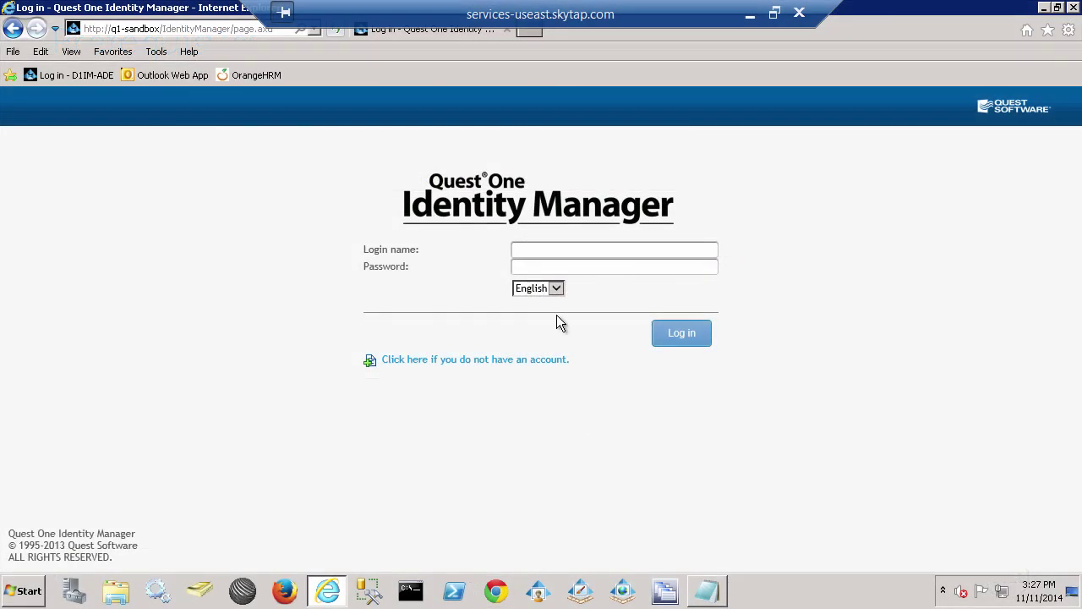
# Sign in with the login name and the current password copied from the notes.
pyautogui.click(538, 251)
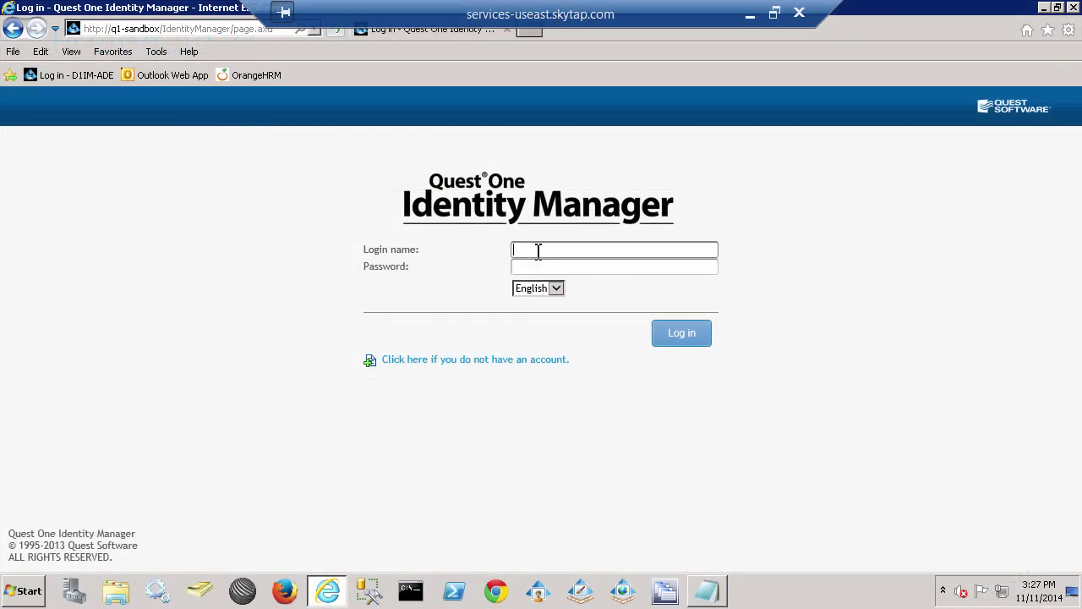
pyautogui.click(714, 594)
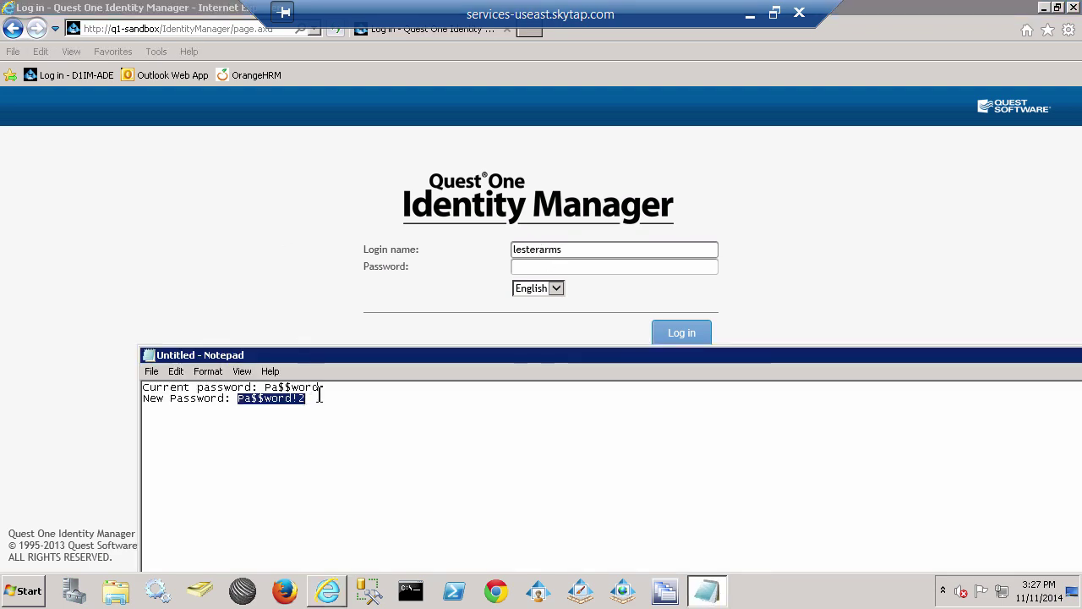
pyautogui.moveTo(322, 387); pyautogui.dragTo(264, 390)
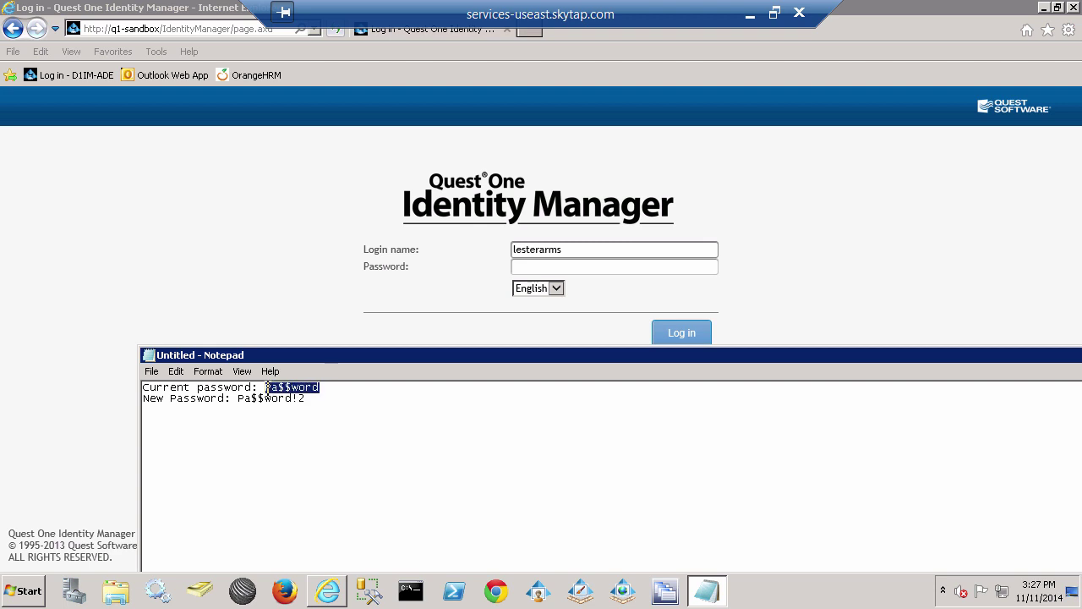
pyautogui.rightClick(279, 385)
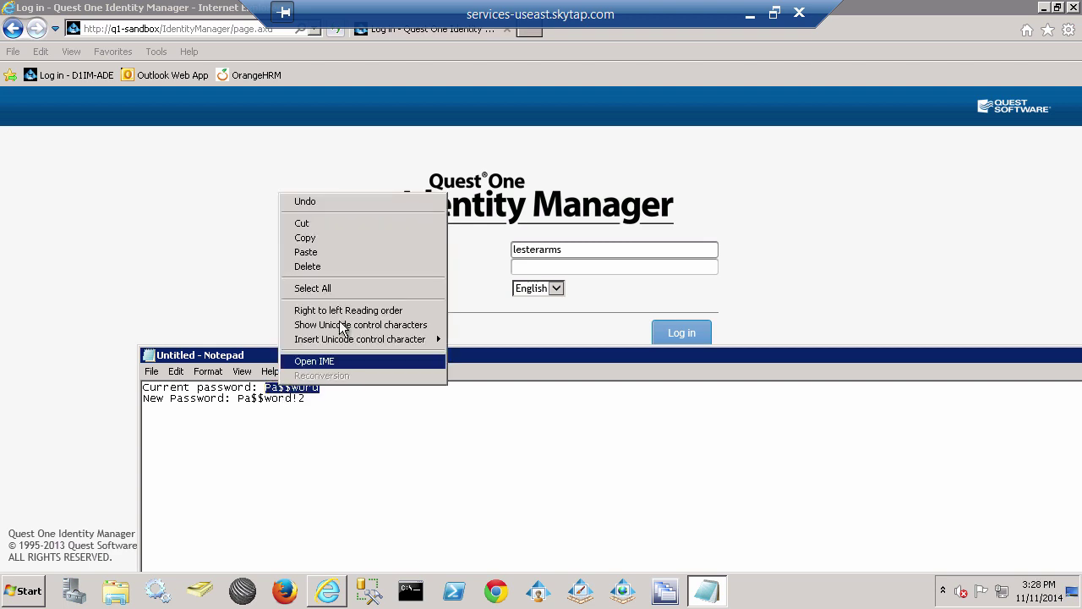
pyautogui.click(342, 238)
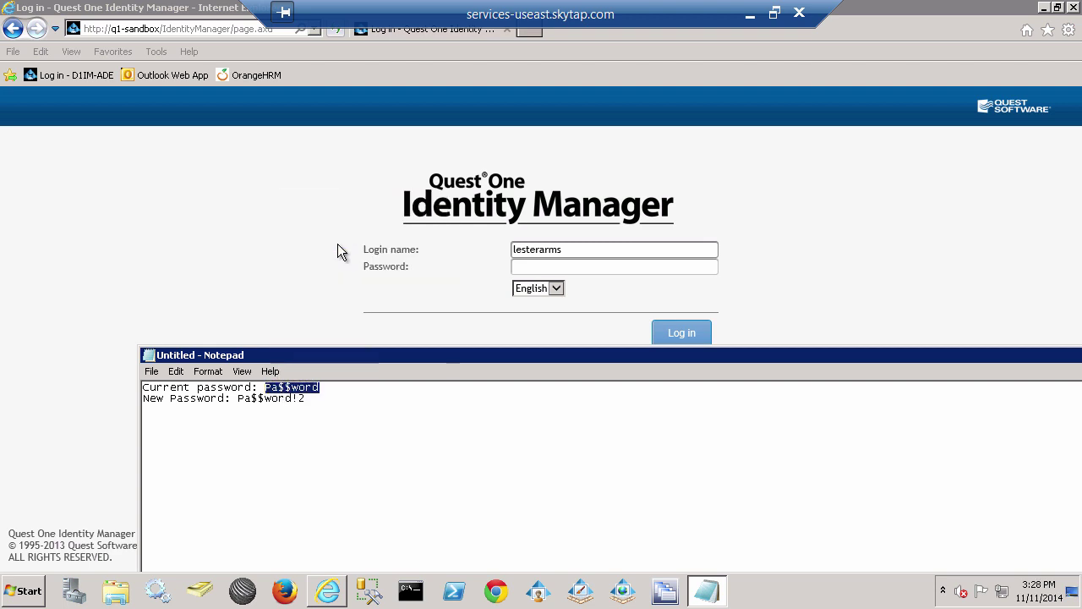
pyautogui.click(566, 269)
pyautogui.rightClick(562, 268)
pyautogui.click(601, 331)
pyautogui.click(687, 335)
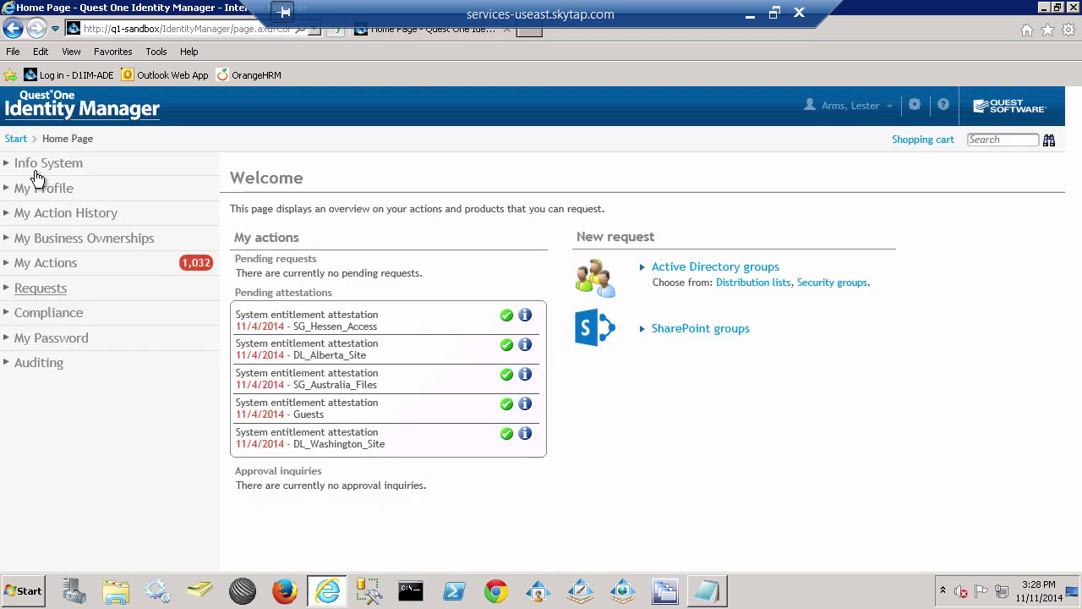
# Go to My Password > Manage My Passwords.
pyautogui.click(61, 346)
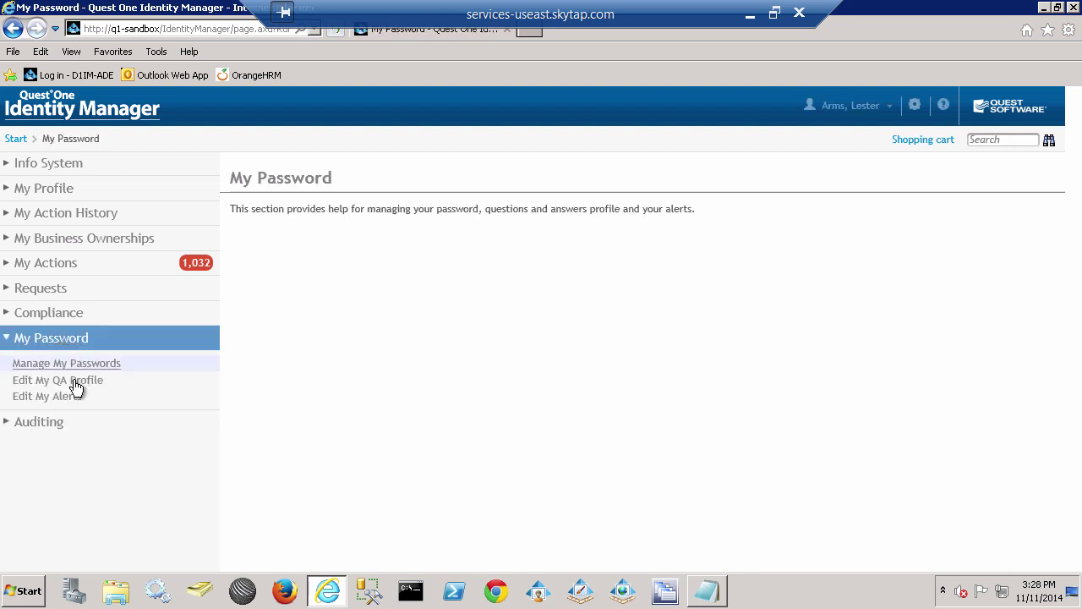
pyautogui.click(84, 369)
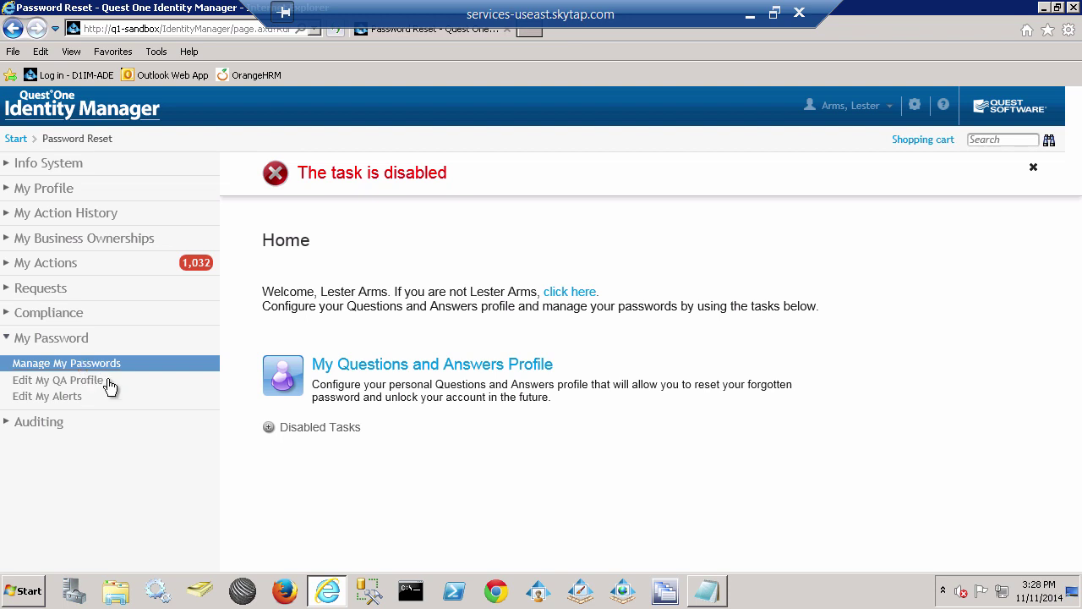
pyautogui.click(267, 427)
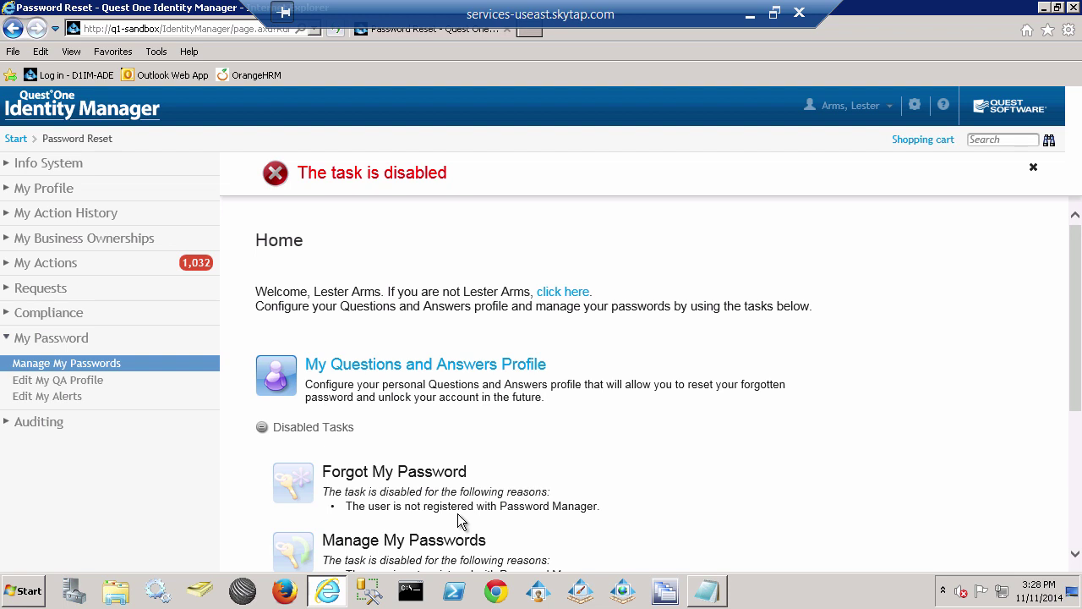
pyautogui.click(262, 429)
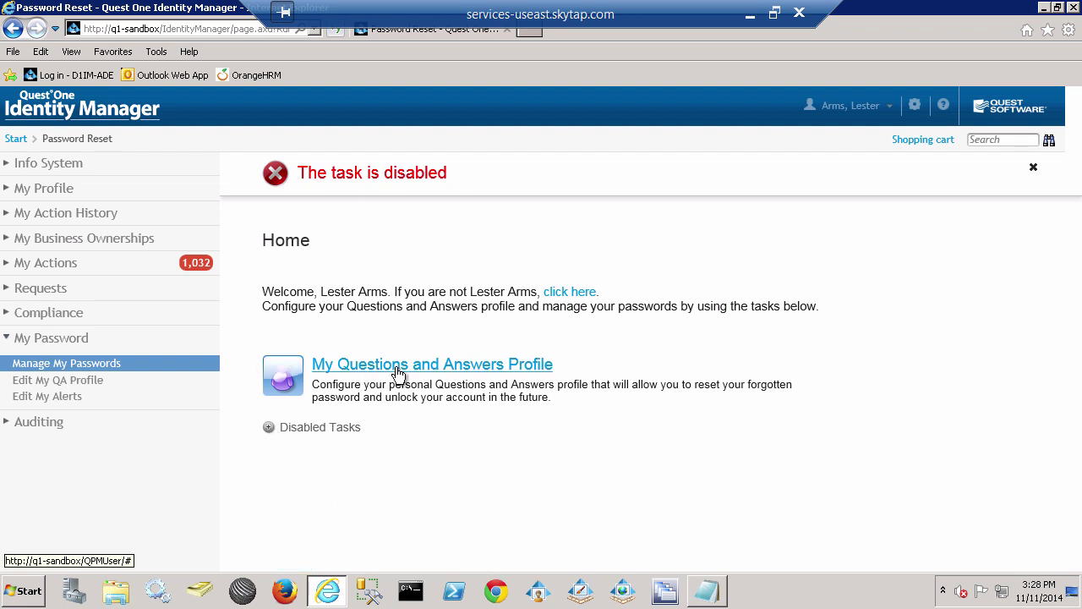
# Open My Questions and Answers Profile, passing the picture-code and password checks.
pyautogui.click(397, 370)
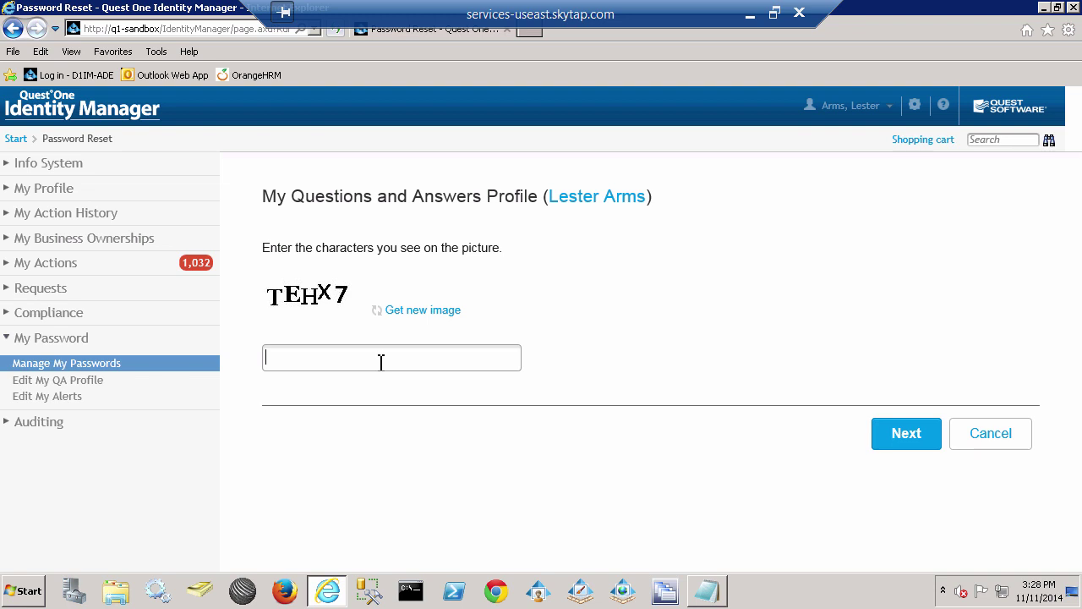
pyautogui.write('Tehx7')
pyautogui.click(918, 439)
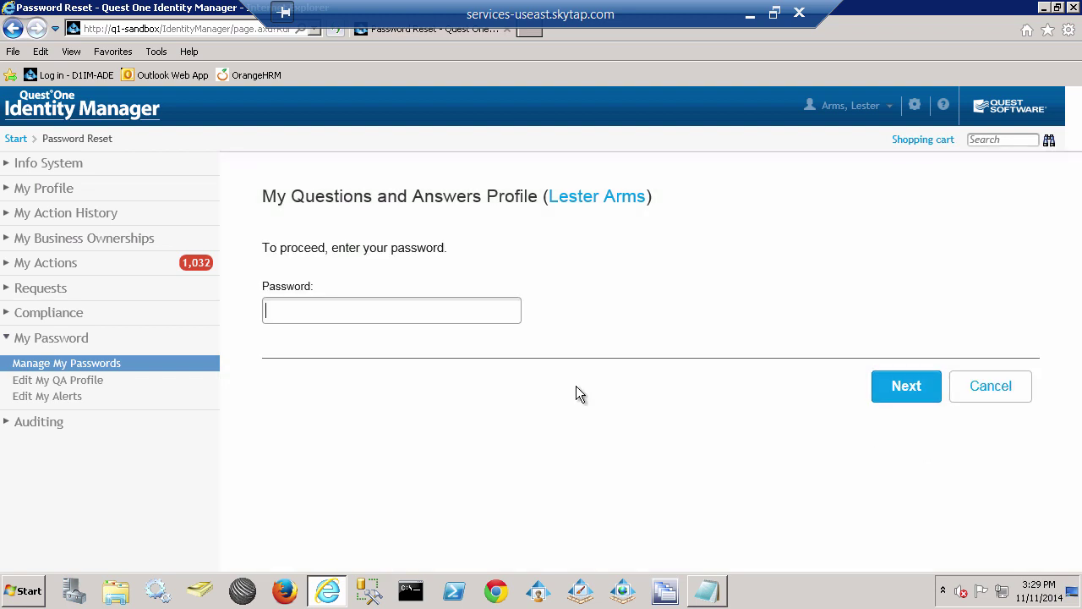
pyautogui.rightClick(290, 310)
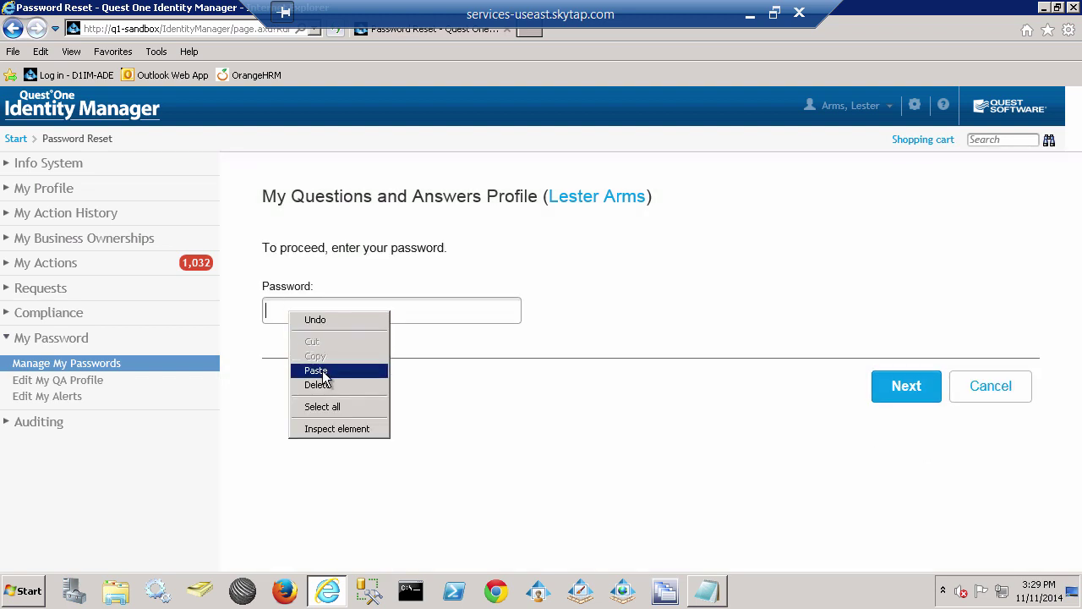
pyautogui.click(316, 371)
pyautogui.click(913, 389)
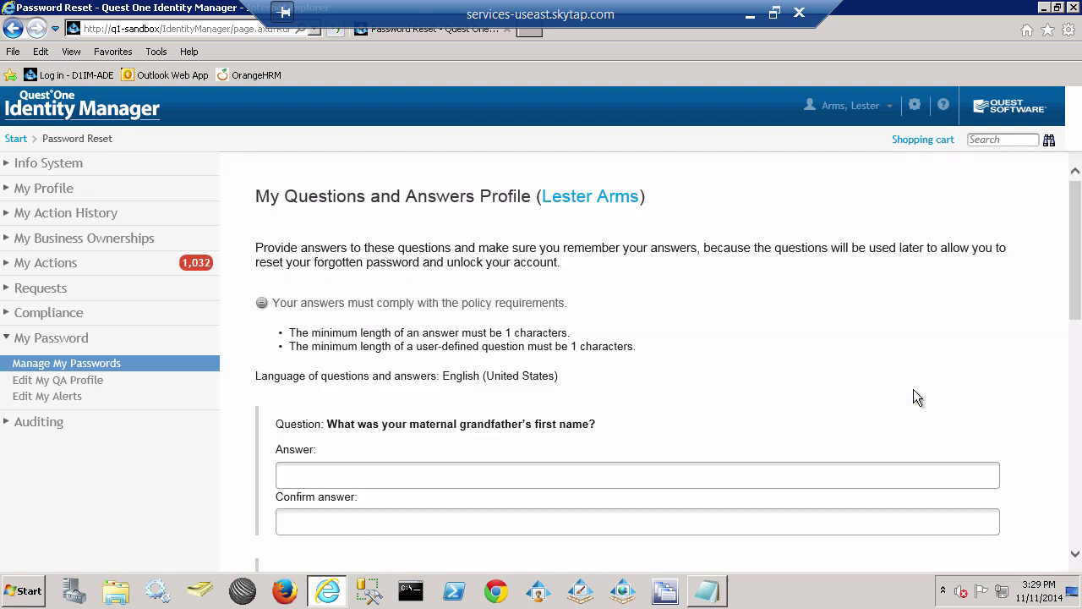
# Answer the grandfather question twice and pick the waist size question second.
pyautogui.scroll(-3, 382, 468)
pyautogui.write('*****')
pyautogui.press('Tab')
pyautogui.write('*****')
pyautogui.press('Tab')
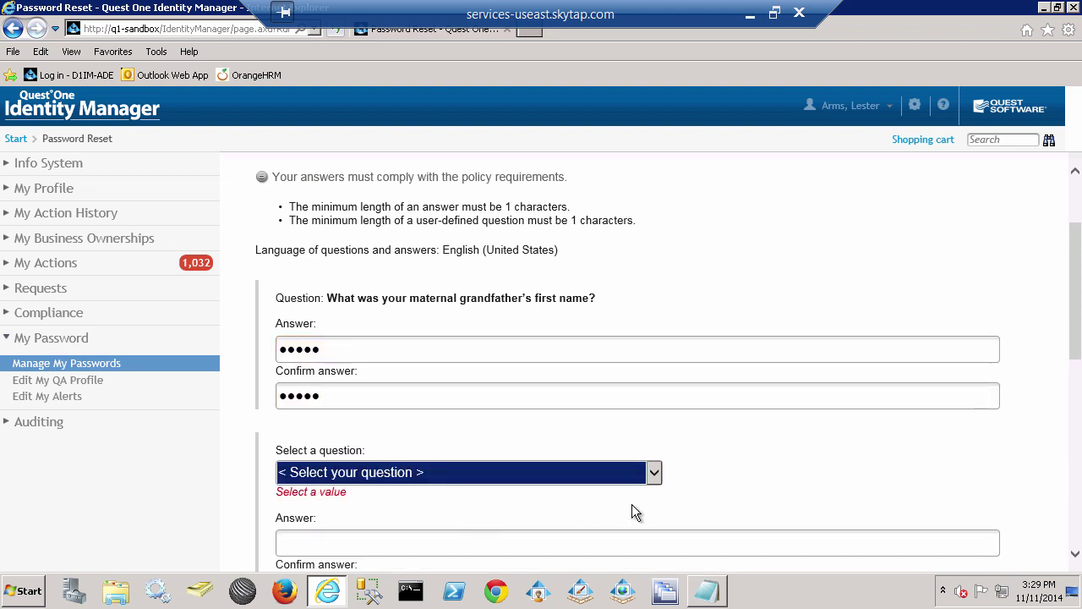
pyautogui.click(659, 474)
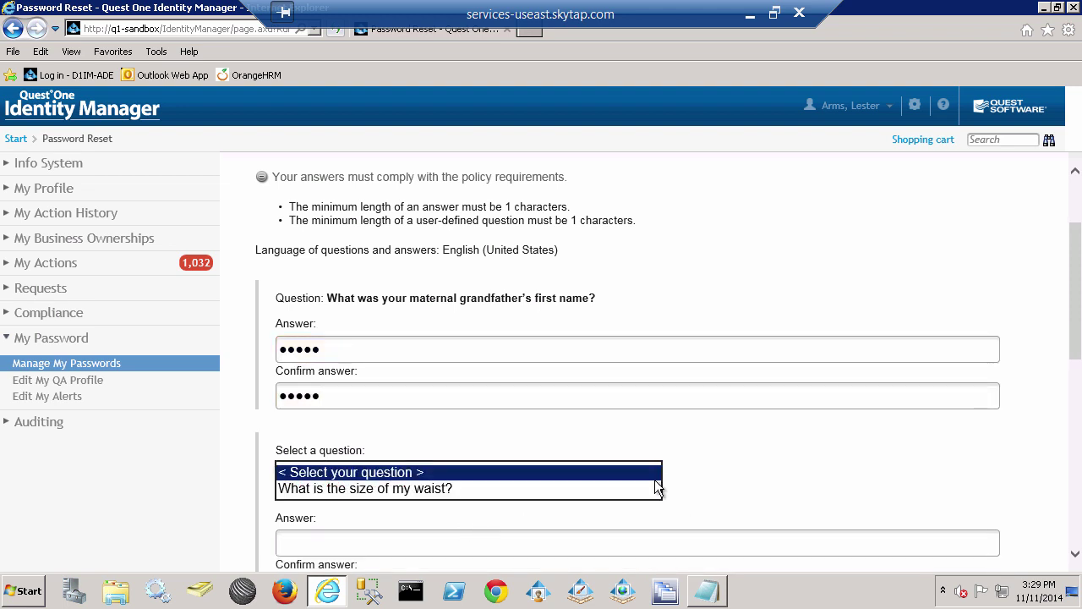
pyautogui.click(421, 488)
# Enter and confirm the answer to the waist size question.
pyautogui.scroll(-3, 421, 489)
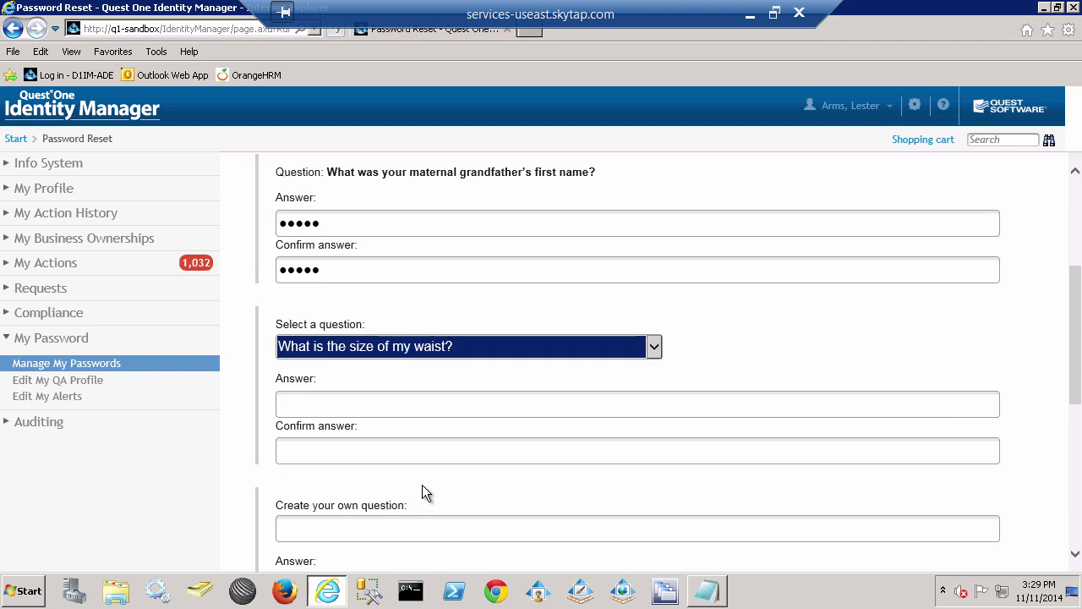
pyautogui.click(353, 406)
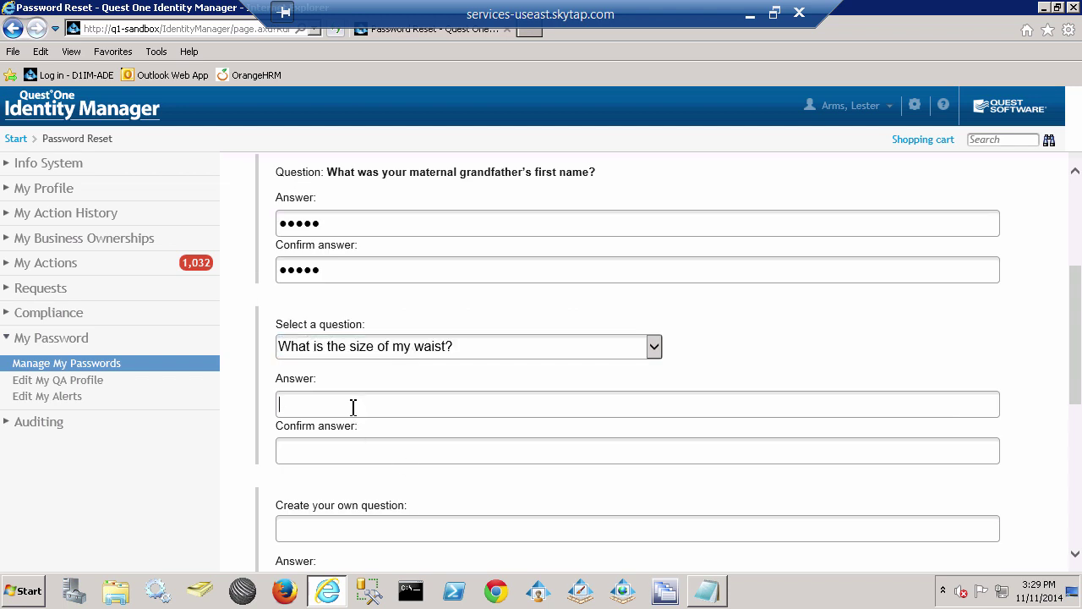
pyautogui.write('32')
pyautogui.press('Tab')
pyautogui.write('32')
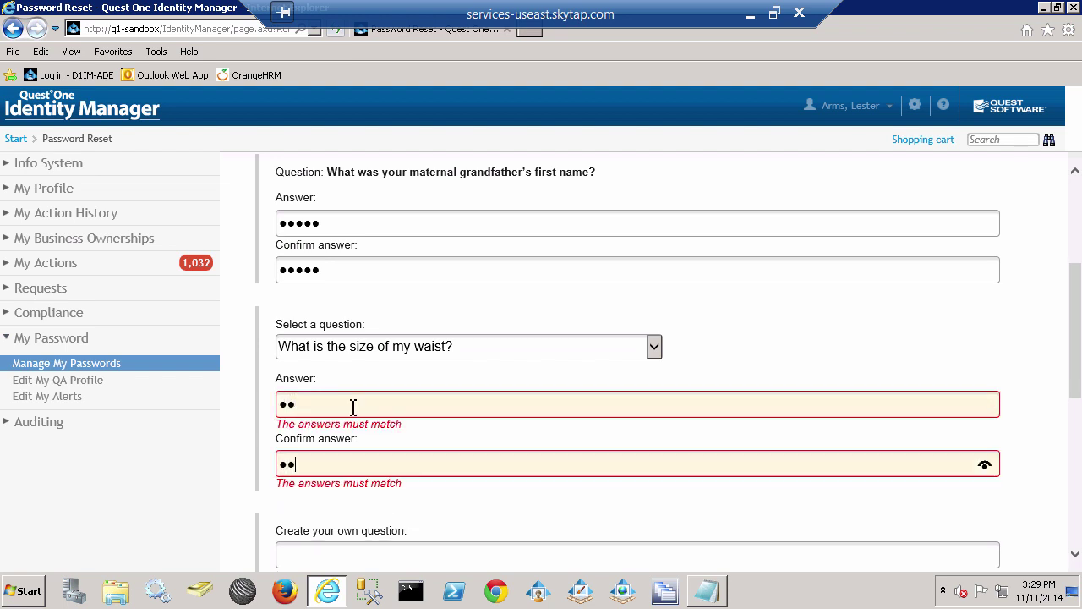
# Add the custom question 'What is your Mothers Maiden Name?' and answer it twice.
pyautogui.scroll(-3, 353, 406)
pyautogui.click(294, 403)
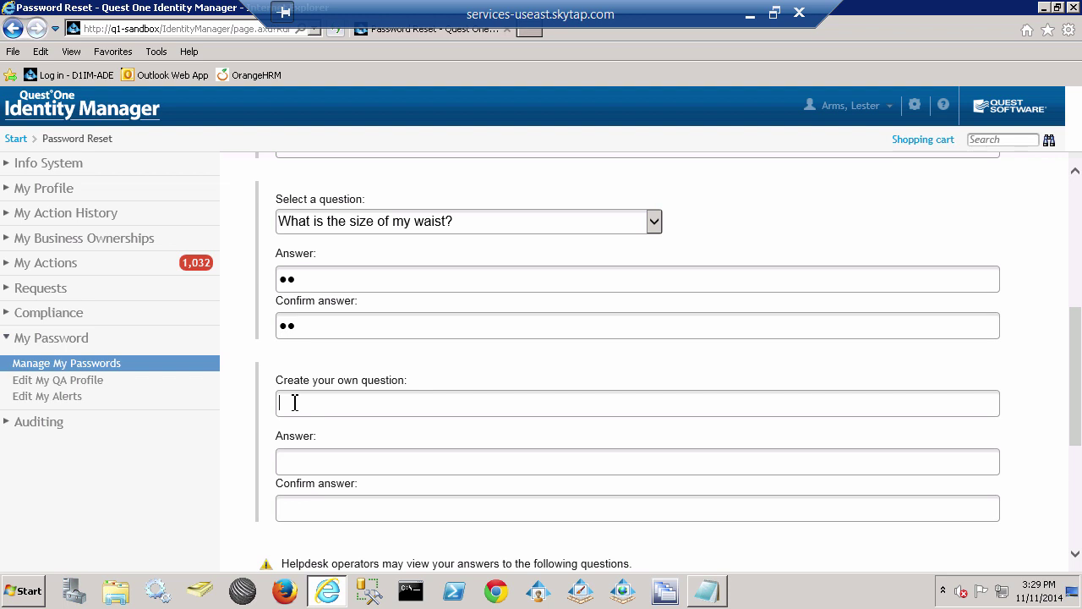
pyautogui.write('What is your Mothers Mad')
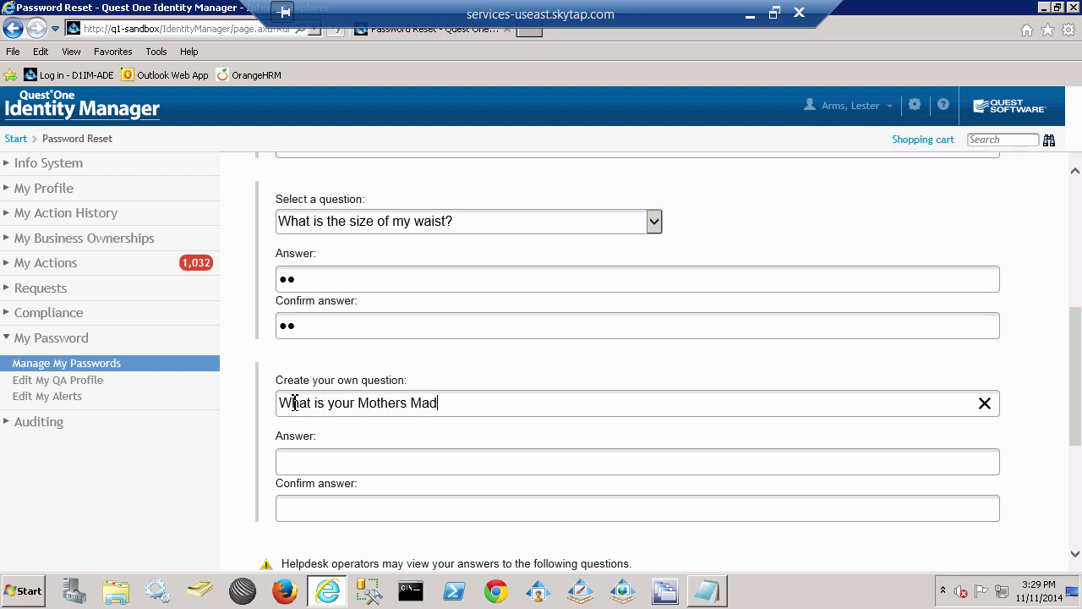
pyautogui.write('ise')
pyautogui.press('BackSpace')
pyautogui.press('BackSpace')
pyautogui.press('BackSpace')
pyautogui.press('BackSpace')
pyautogui.press('BackSpace')
pyautogui.write('aiden Name?')
pyautogui.click(323, 463)
pyautogui.write('abcd')
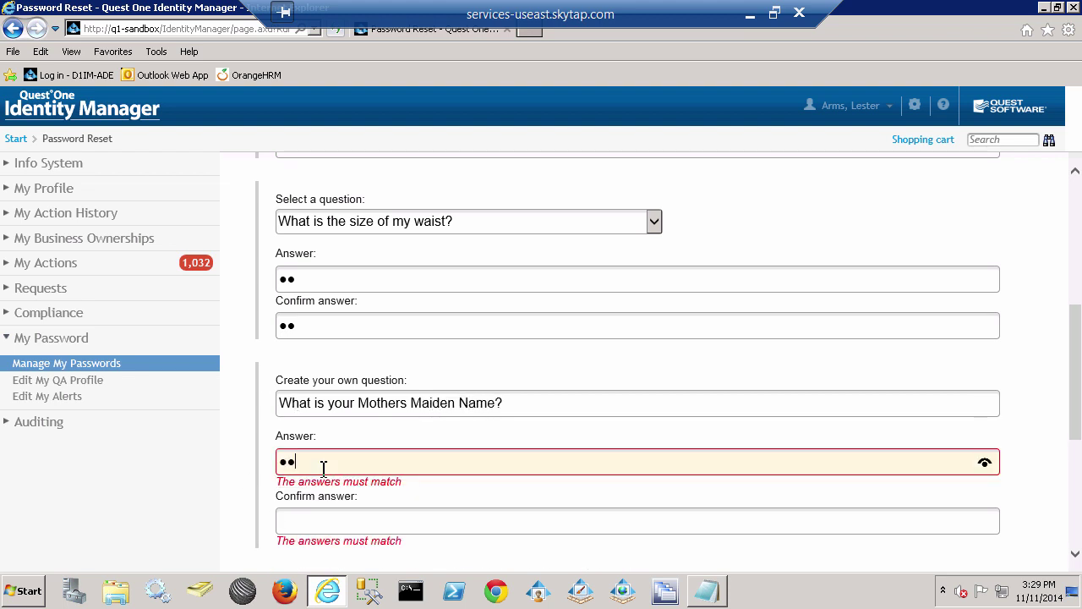
pyautogui.press('Tab')
pyautogui.write('abcd')
pyautogui.press('Tab')
# Enter and confirm the shoe size answer, then submit the profile.
pyautogui.scroll(-3, 323, 470)
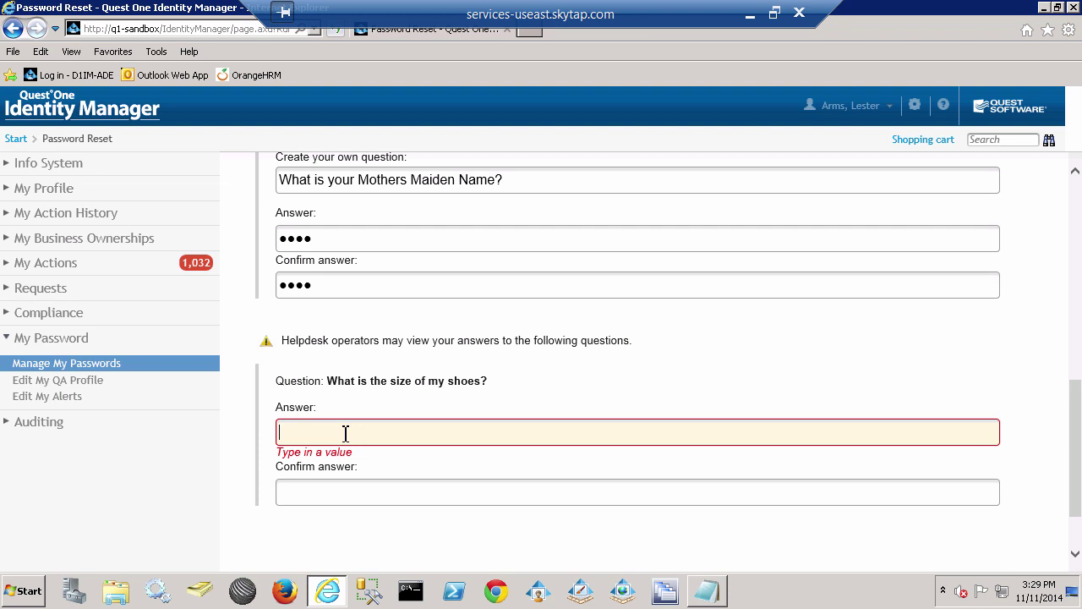
pyautogui.write('10')
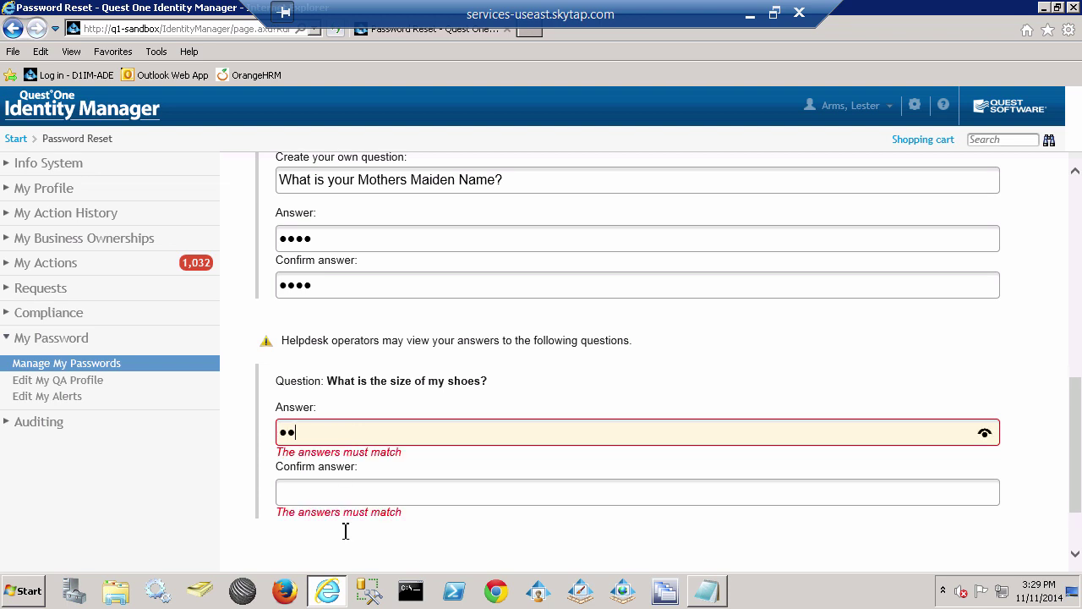
pyautogui.click(347, 497)
pyautogui.write('10')
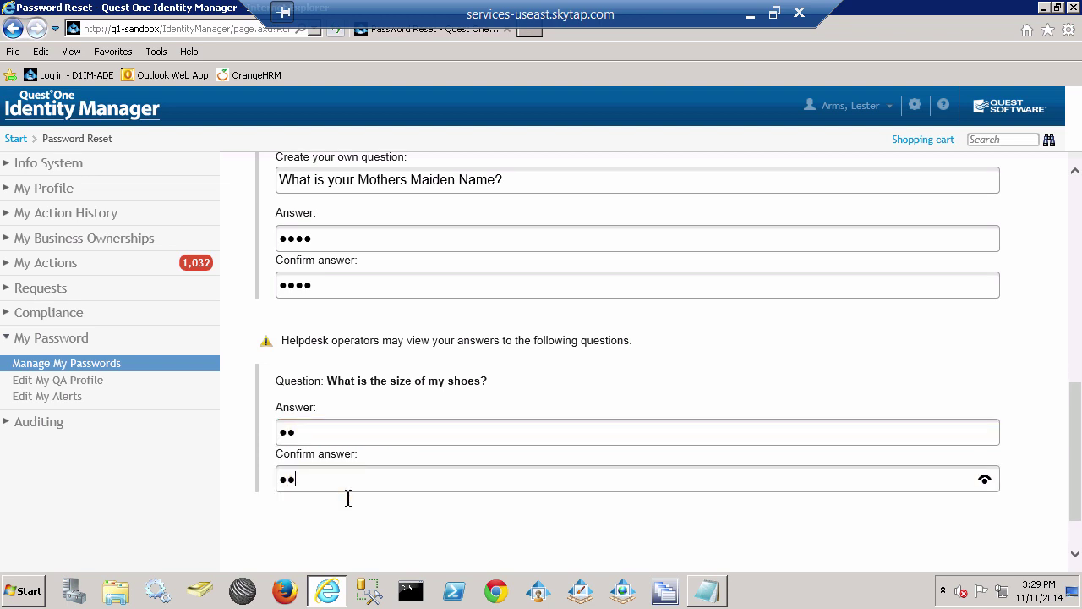
pyautogui.scroll(-2, 345, 499)
pyautogui.click(912, 534)
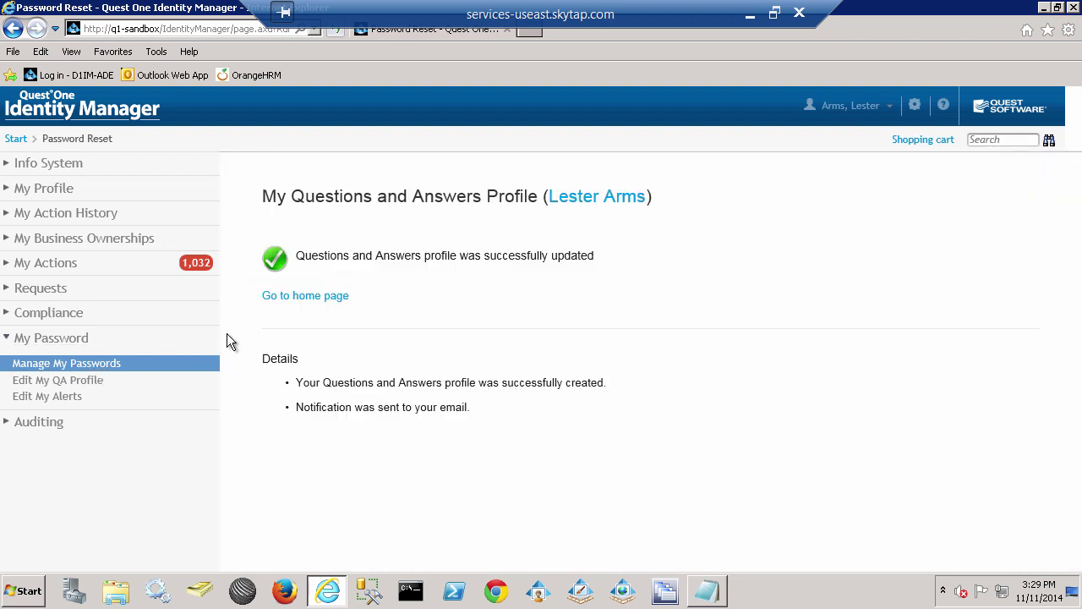
pyautogui.click(52, 365)
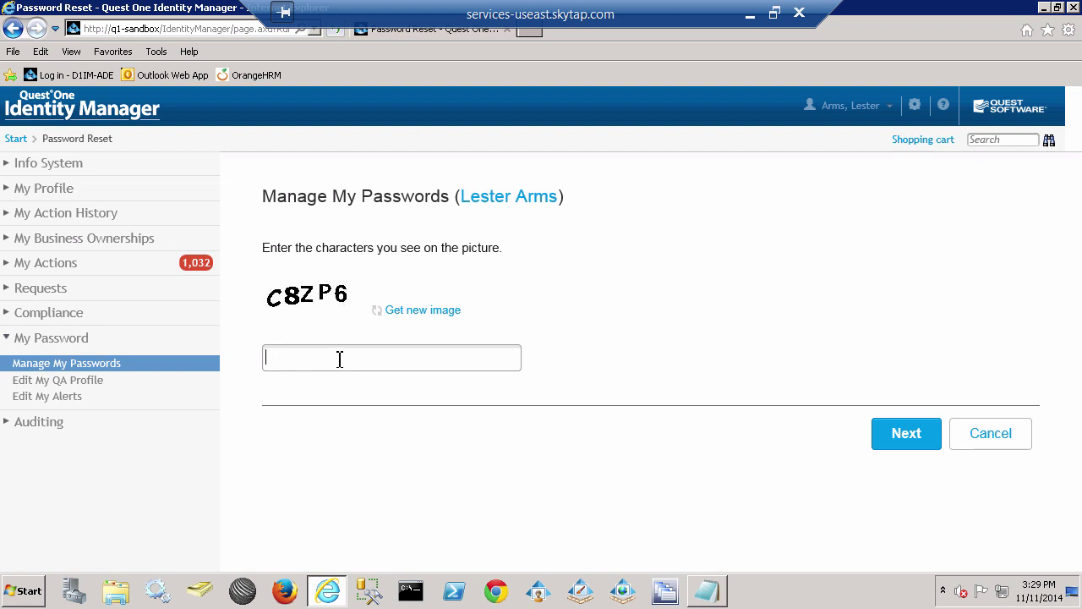
# Pass the picture-code check and verify with the current password.
pyautogui.write('c8zp6')
pyautogui.click(904, 438)
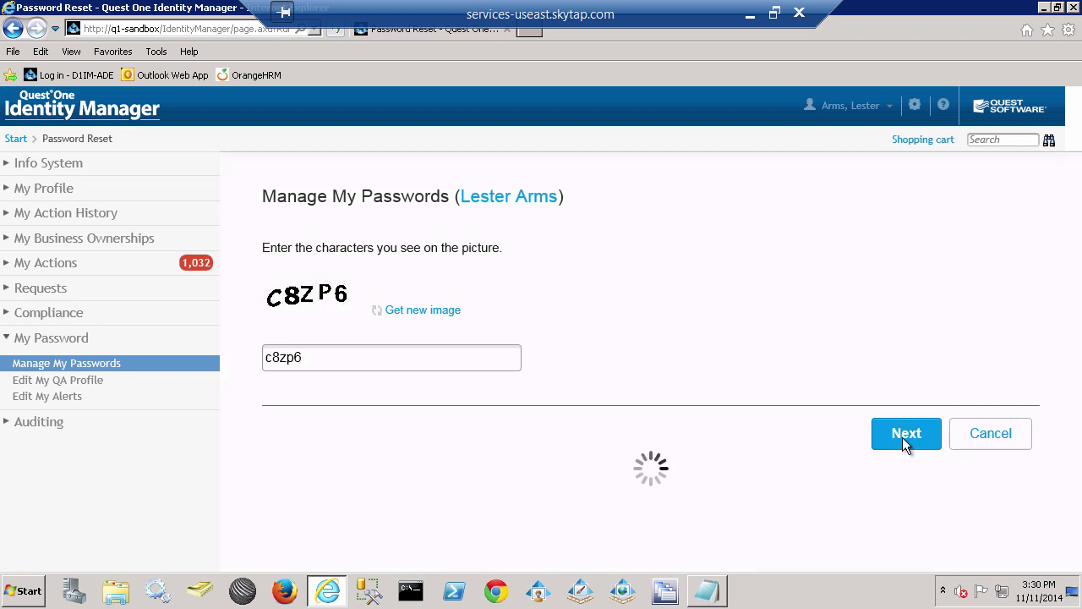
pyautogui.rightClick(279, 309)
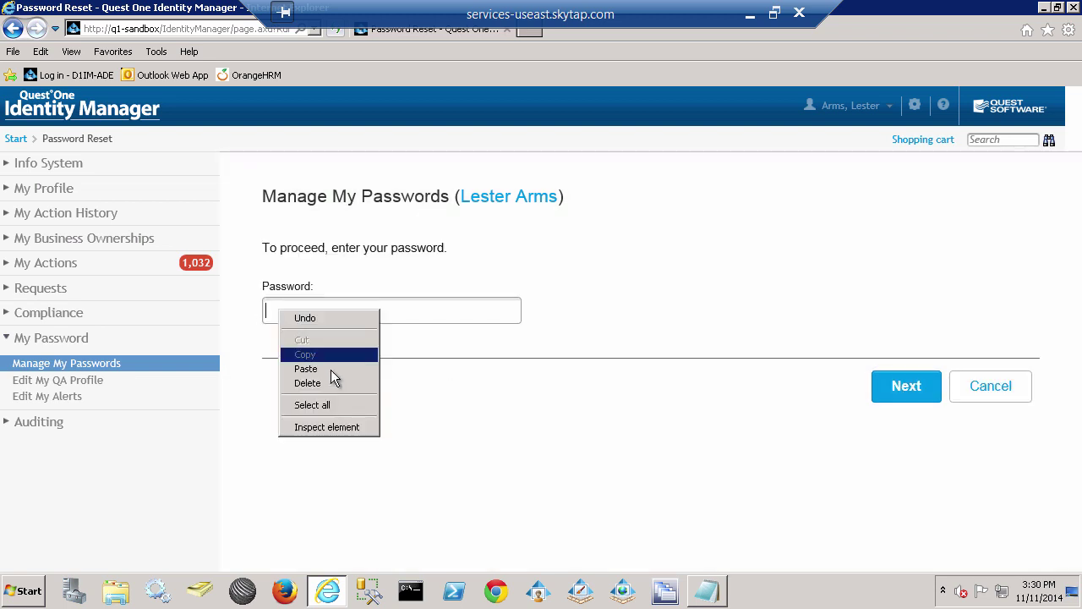
pyautogui.click(326, 369)
pyautogui.click(916, 390)
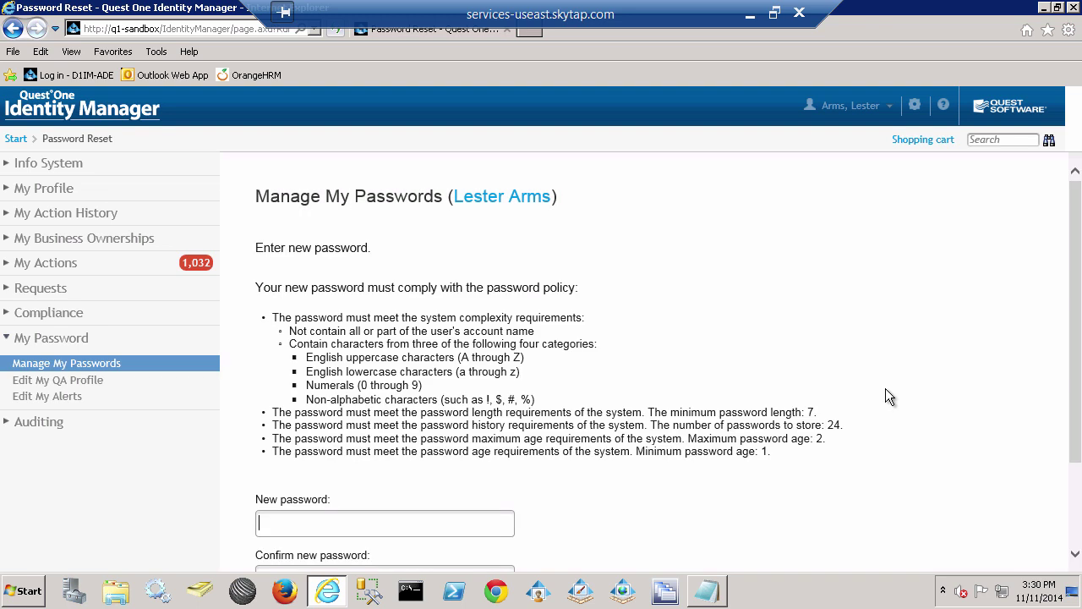
# Copy the new password from the notes.
pyautogui.scroll(-3, 885, 388)
pyautogui.click(707, 594)
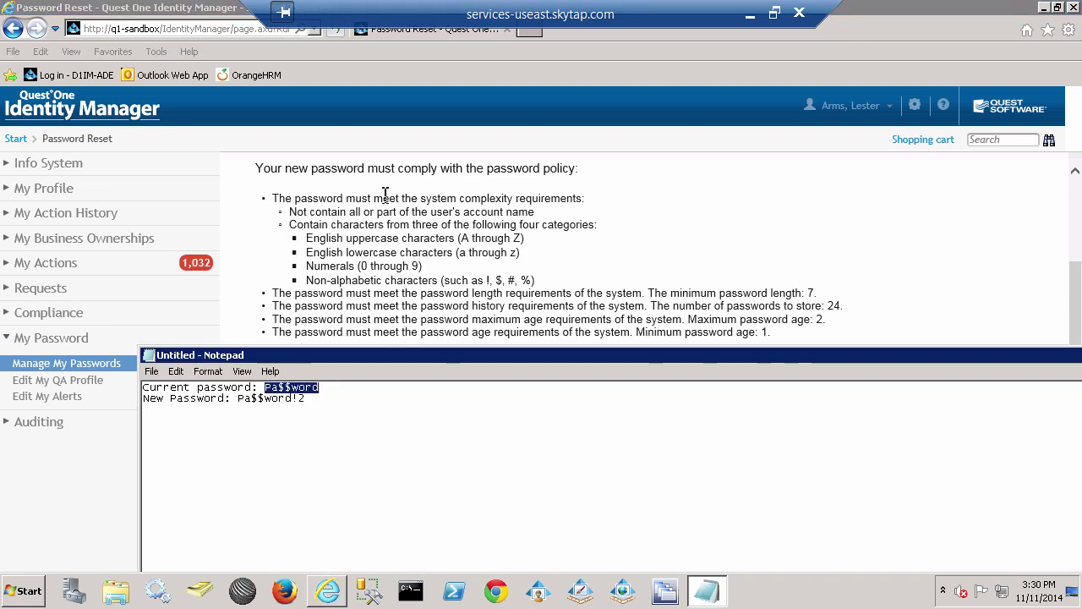
pyautogui.click(306, 403)
pyautogui.moveTo(306, 402); pyautogui.dragTo(238, 399)
pyautogui.rightClick(276, 402)
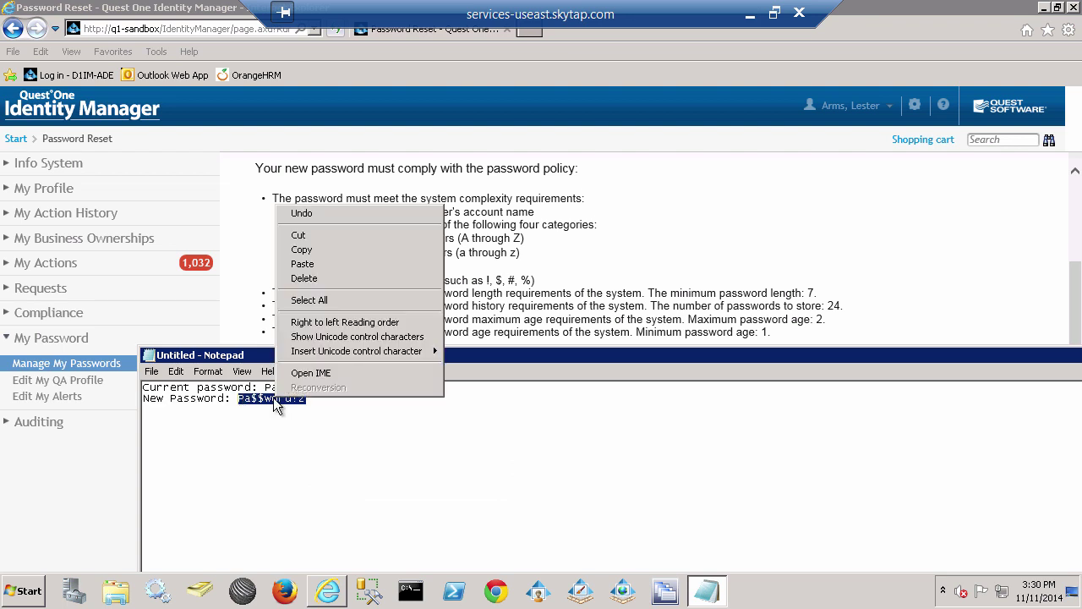
pyautogui.click(322, 249)
# Enter the new password in both fields and submit the change.
pyautogui.click(486, 271)
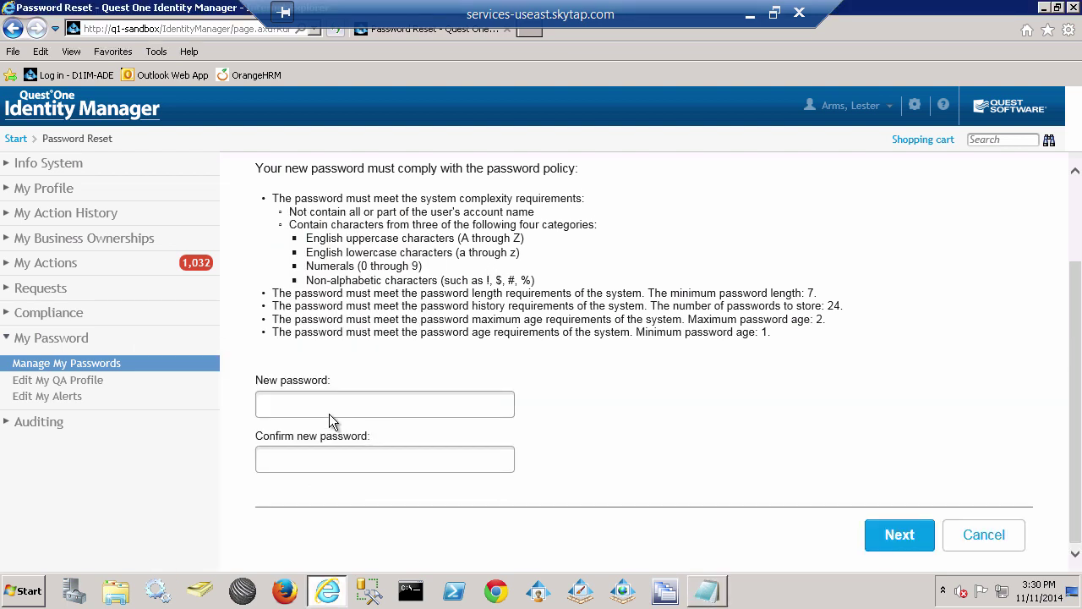
pyautogui.rightClick(327, 408)
pyautogui.click(344, 470)
pyautogui.rightClick(315, 471)
pyautogui.click(341, 400)
pyautogui.click(898, 535)
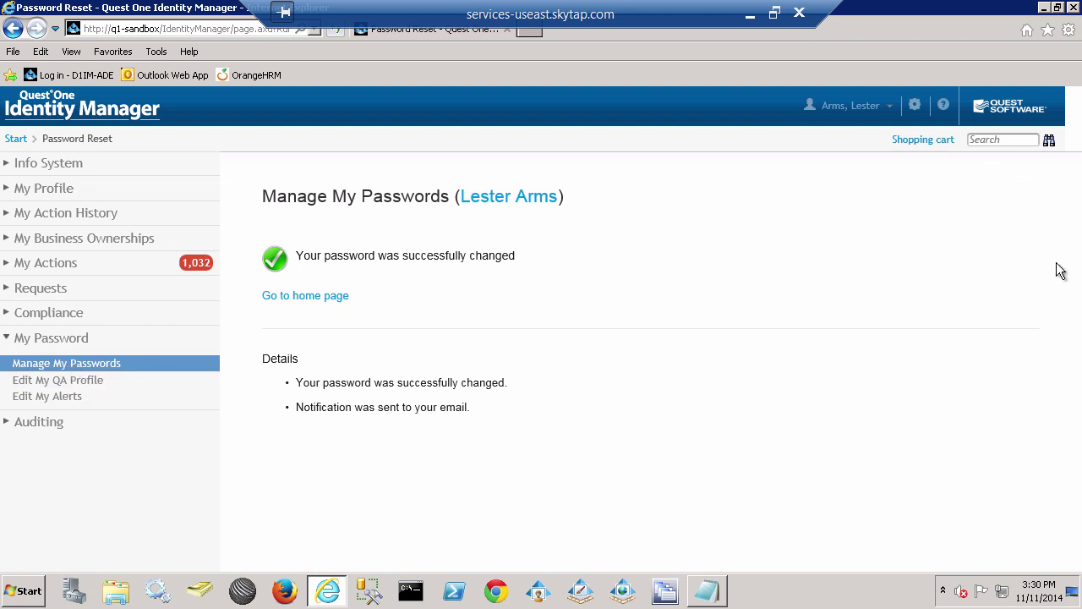
pyautogui.click(885, 111)
# Log off, then sign back in with the login name and the new password.
pyautogui.click(832, 145)
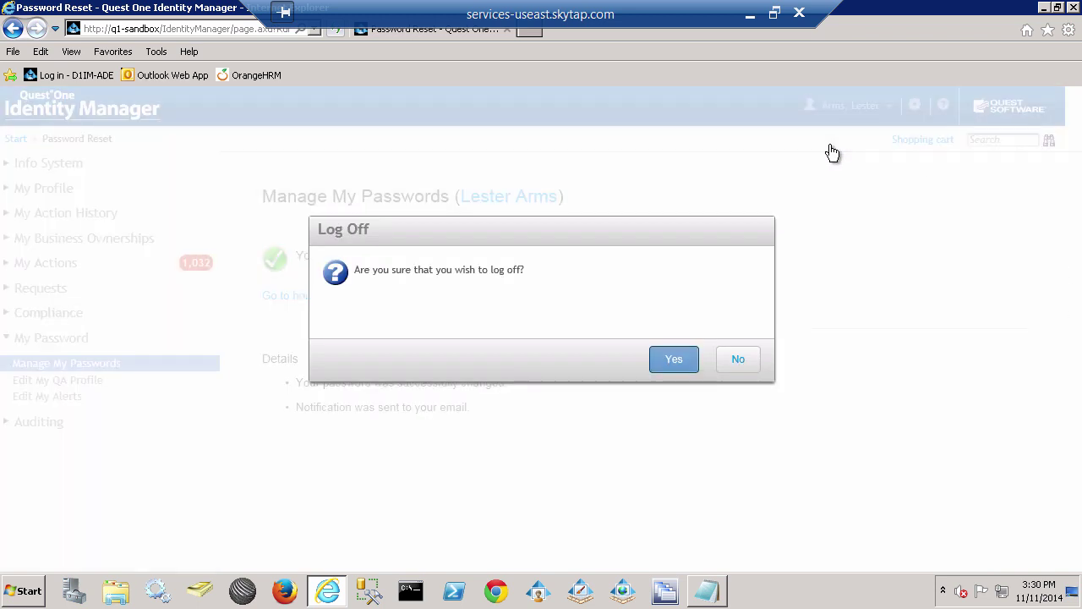
pyautogui.click(682, 361)
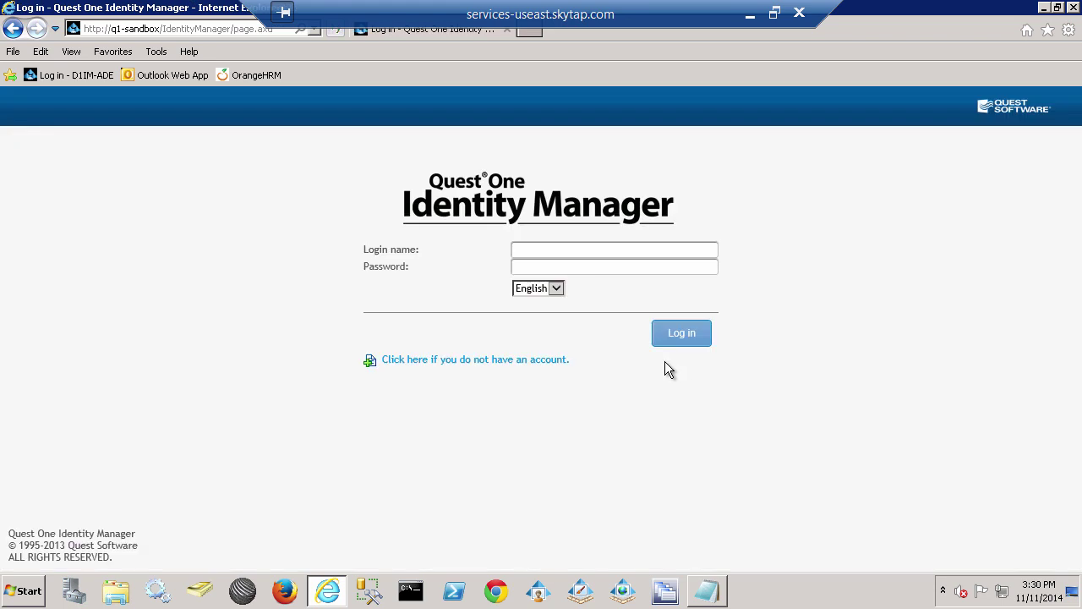
pyautogui.click(537, 249)
pyautogui.press('Tab')
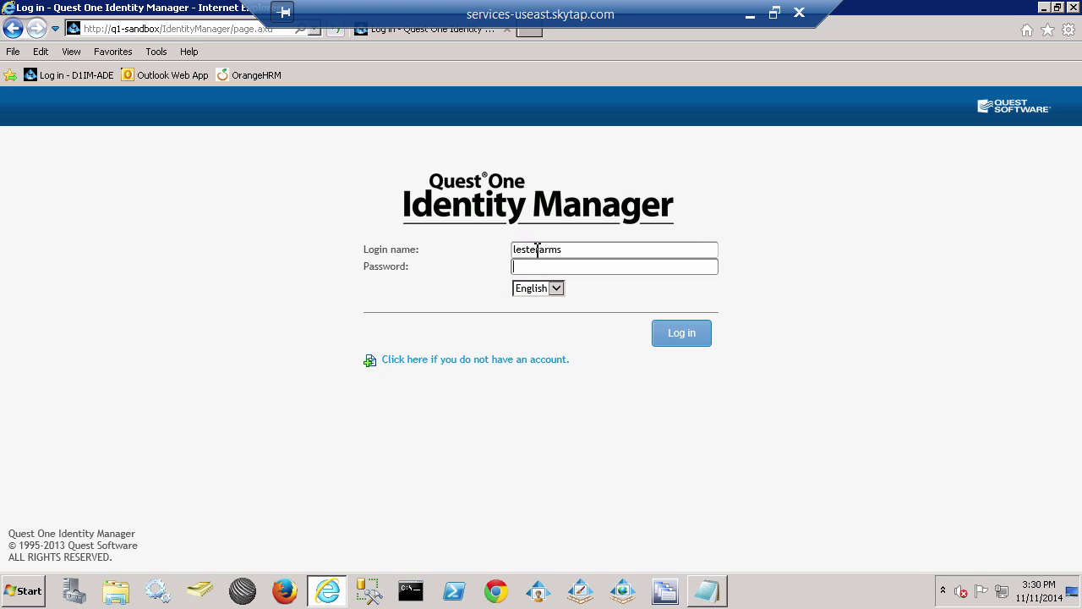
pyautogui.rightClick(551, 269)
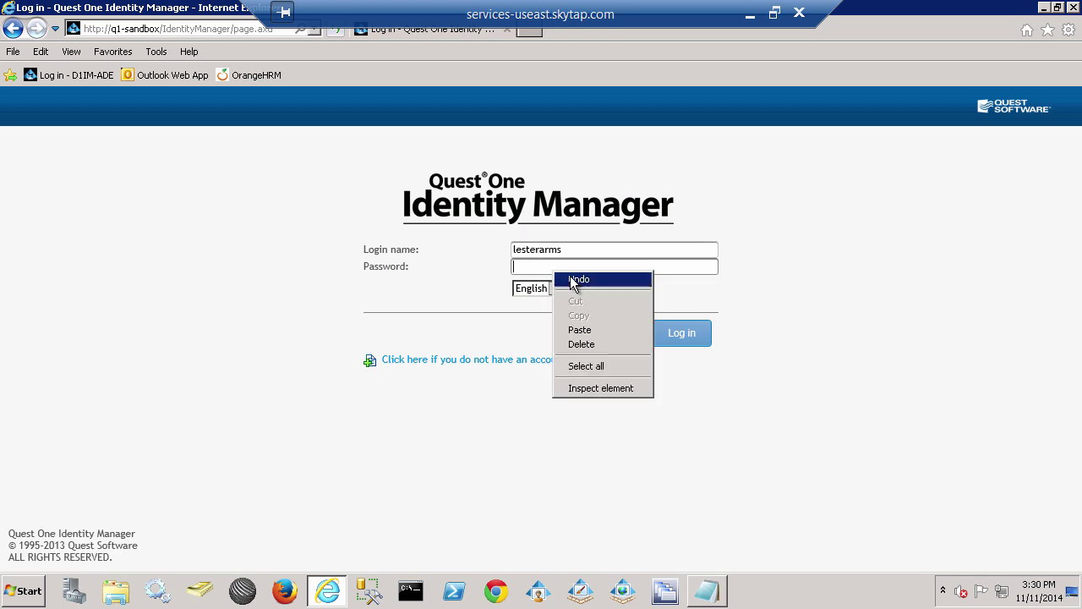
pyautogui.click(581, 330)
pyautogui.click(681, 340)
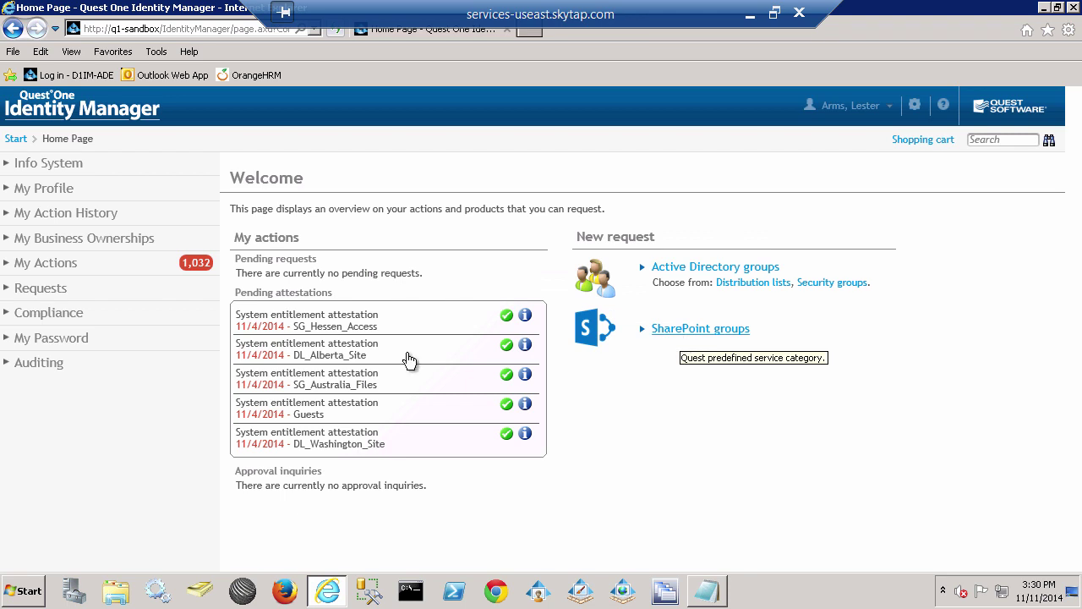
# Open Edit My QA Profile past the picture and password checks and review the saved questions.
pyautogui.click(49, 339)
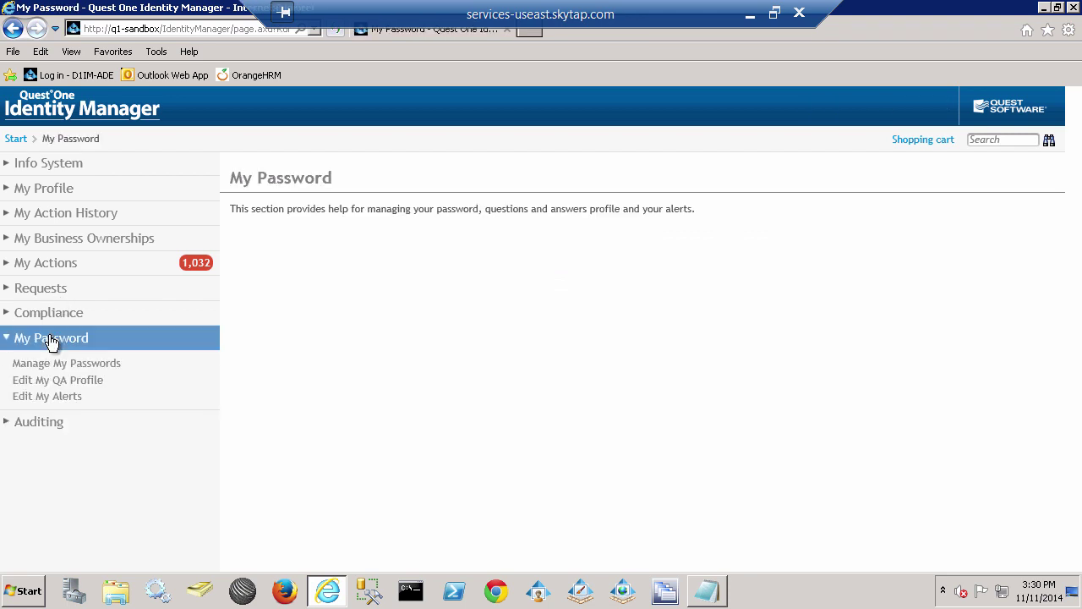
pyautogui.click(68, 382)
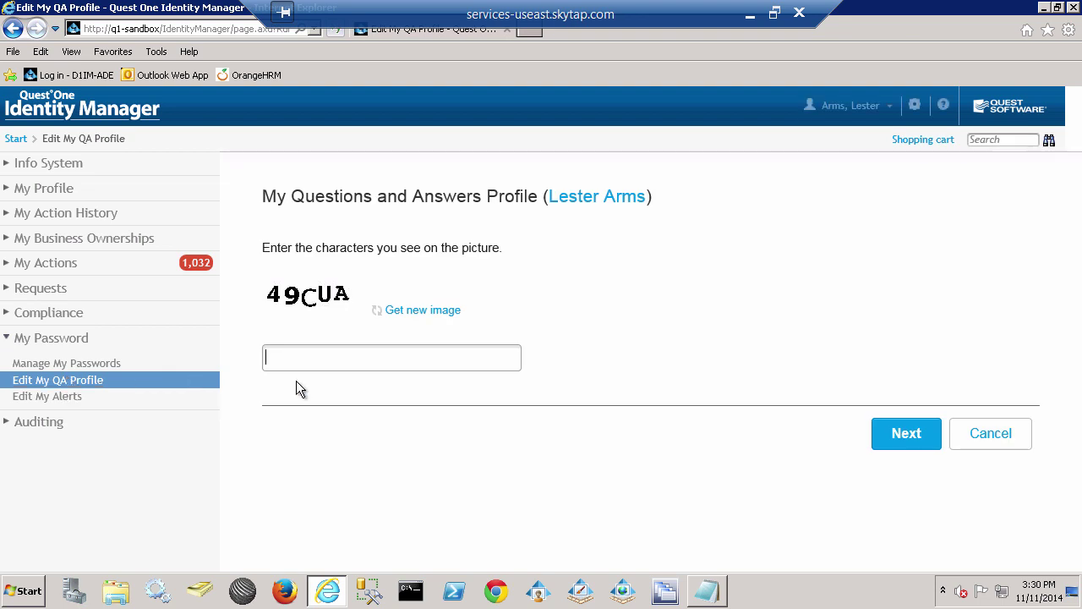
pyautogui.write('49cua')
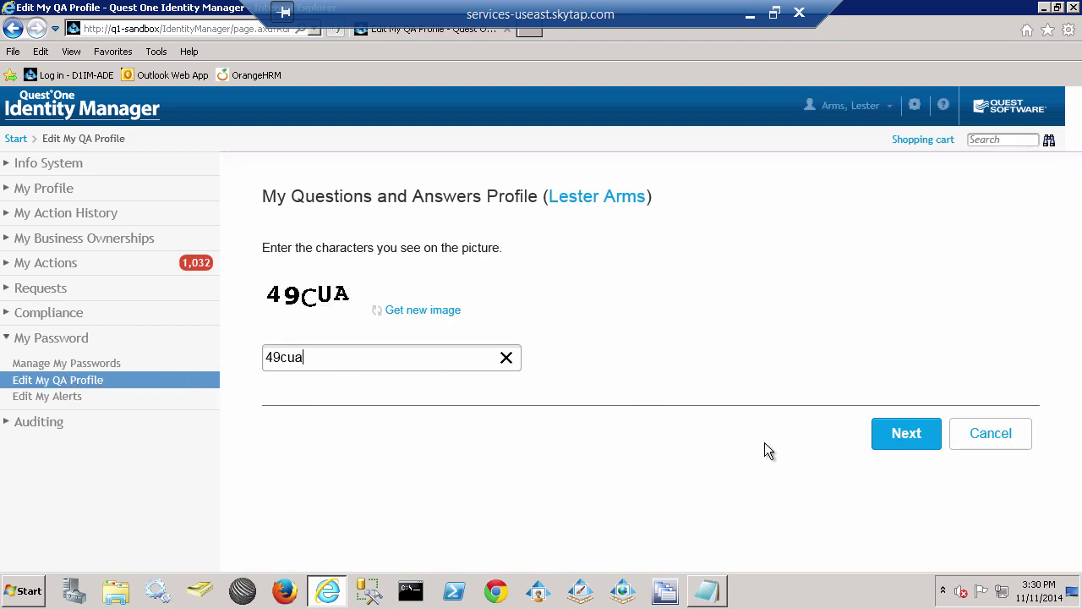
pyautogui.click(908, 437)
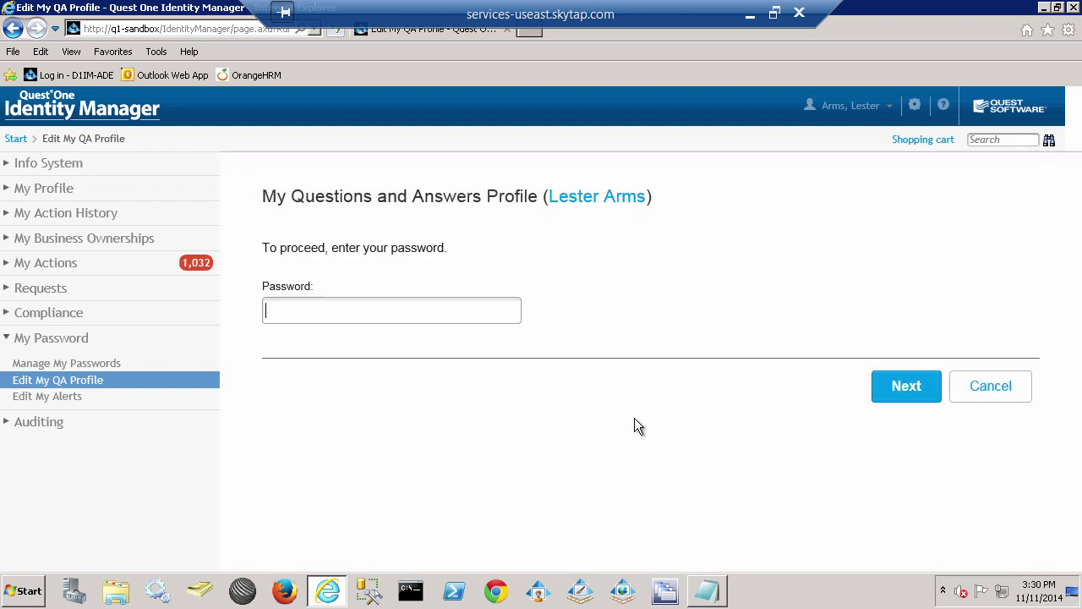
pyautogui.rightClick(312, 314)
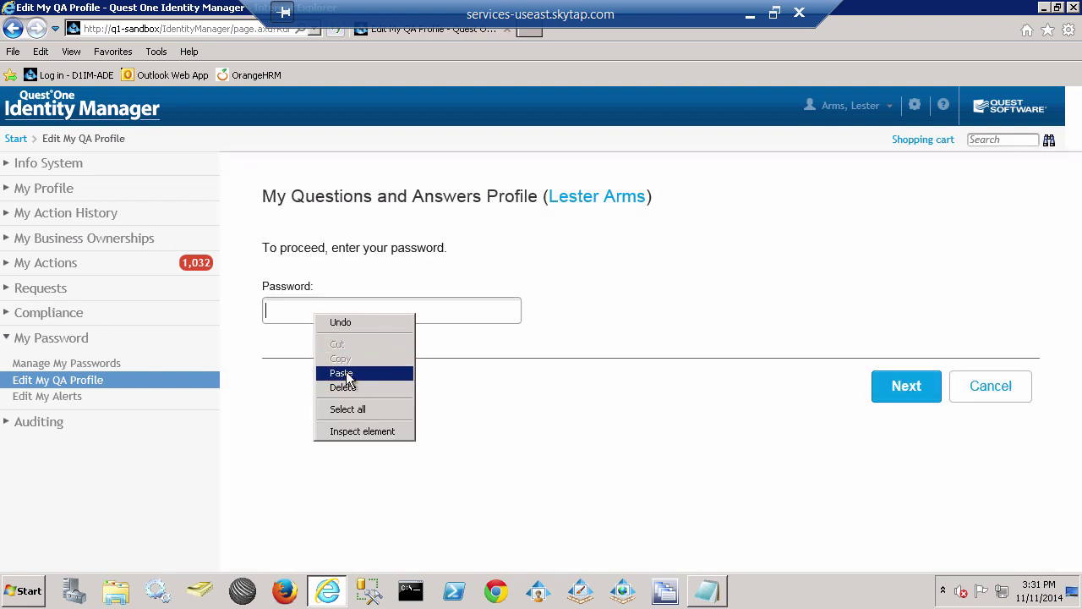
pyautogui.click(346, 375)
pyautogui.click(926, 387)
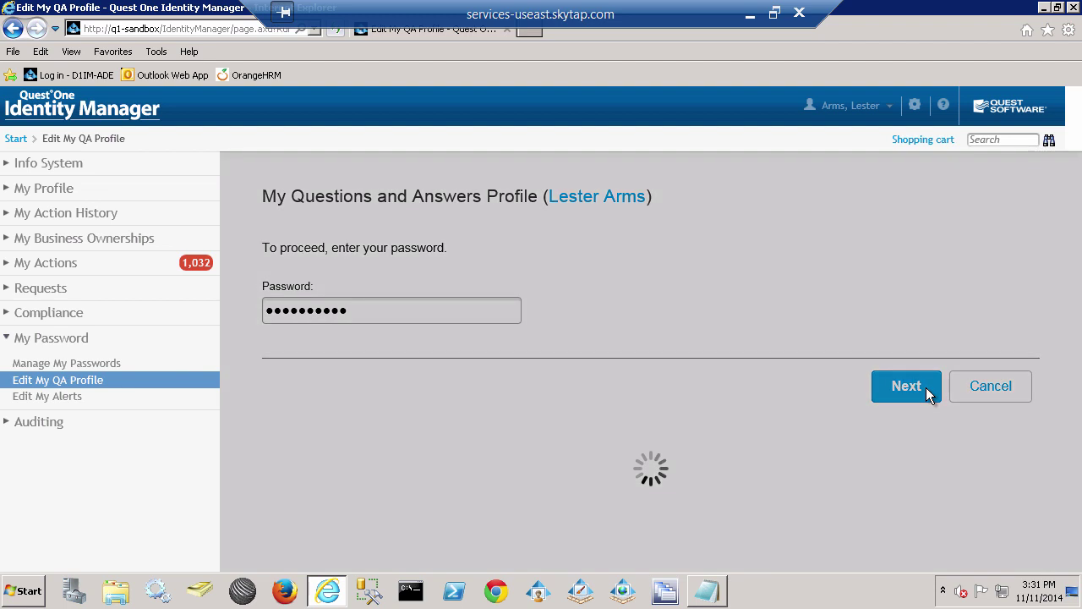
pyautogui.moveTo(1072, 247); pyautogui.dragTo(1077, 324)
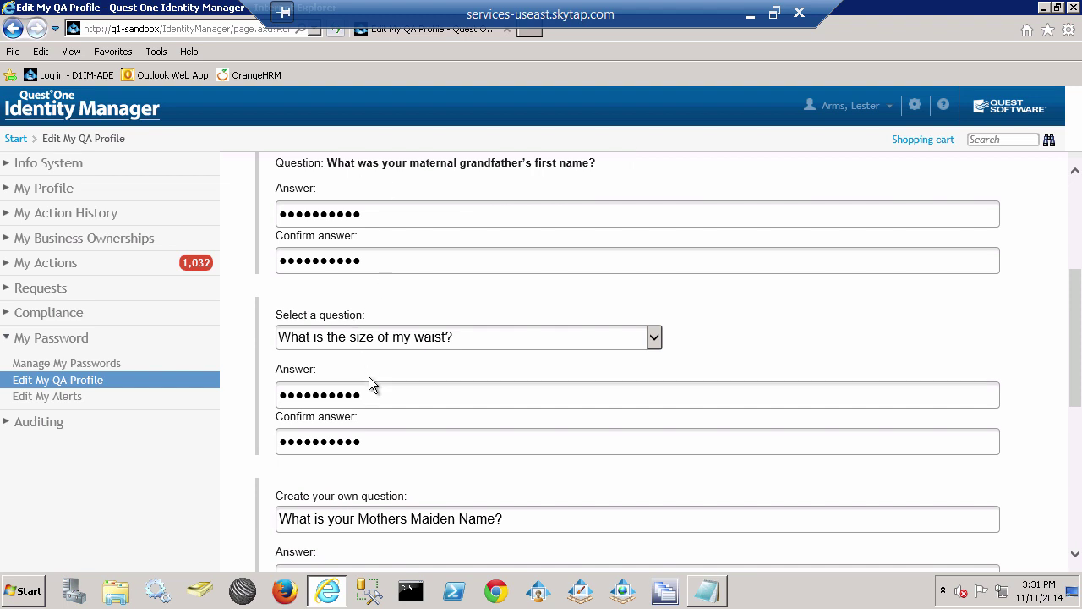
pyautogui.moveTo(371, 394); pyautogui.dragTo(275, 394)
# Open Edit My Alerts, passing the picture-code and password checks, to view My Notifications.
pyautogui.click(44, 402)
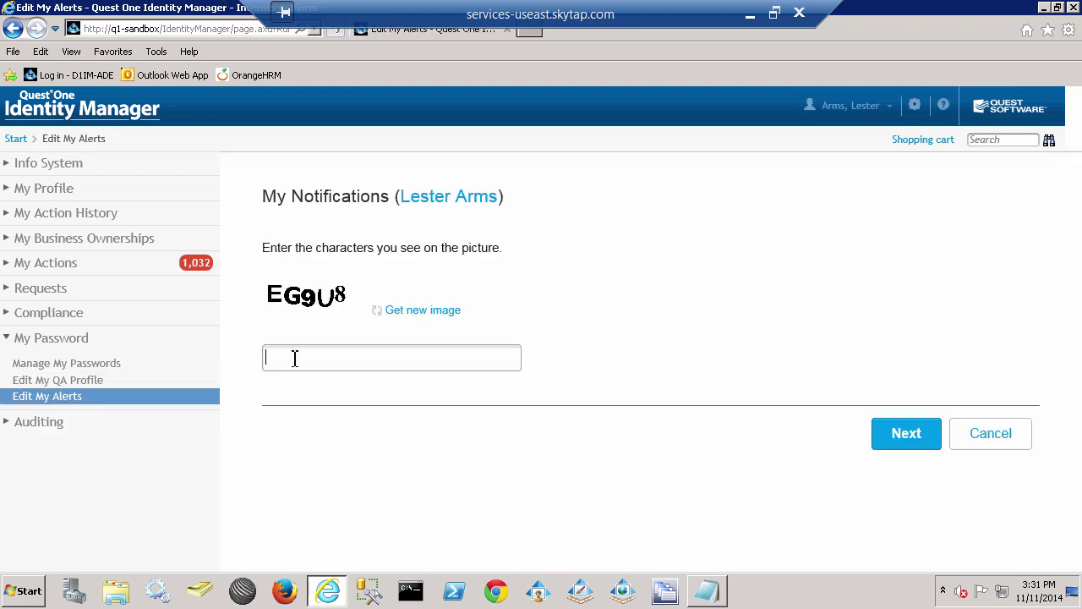
pyautogui.write('eg9u8')
pyautogui.click(919, 437)
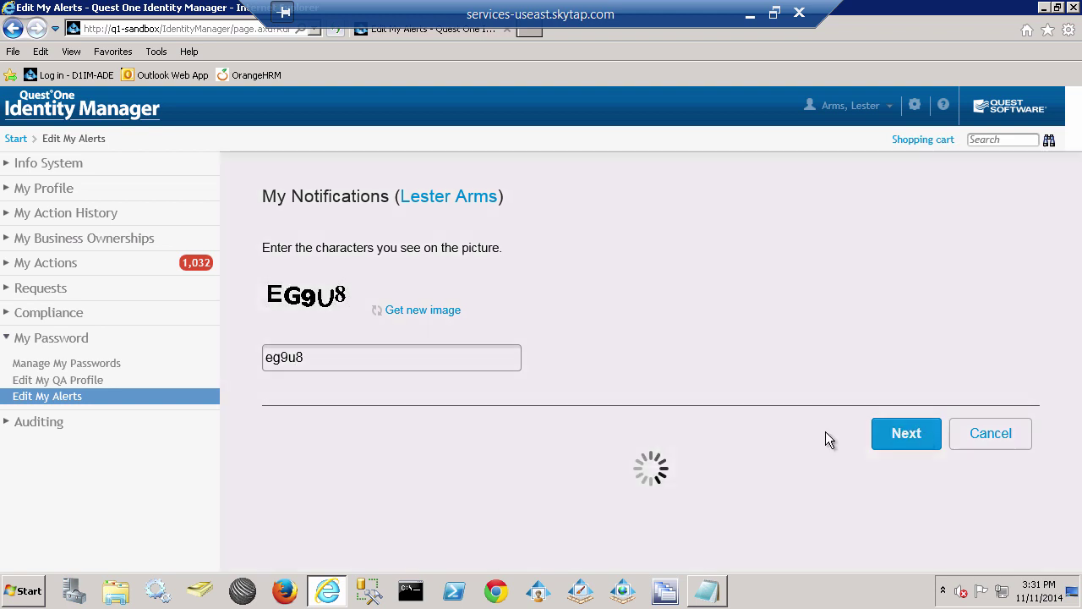
pyautogui.rightClick(297, 314)
pyautogui.click(327, 375)
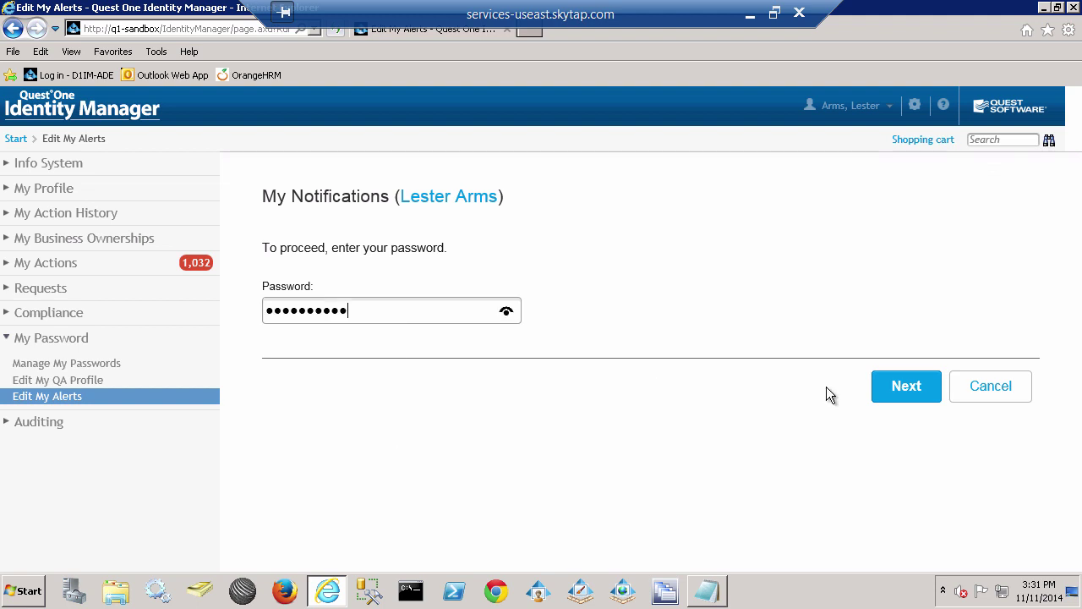
pyautogui.click(914, 386)
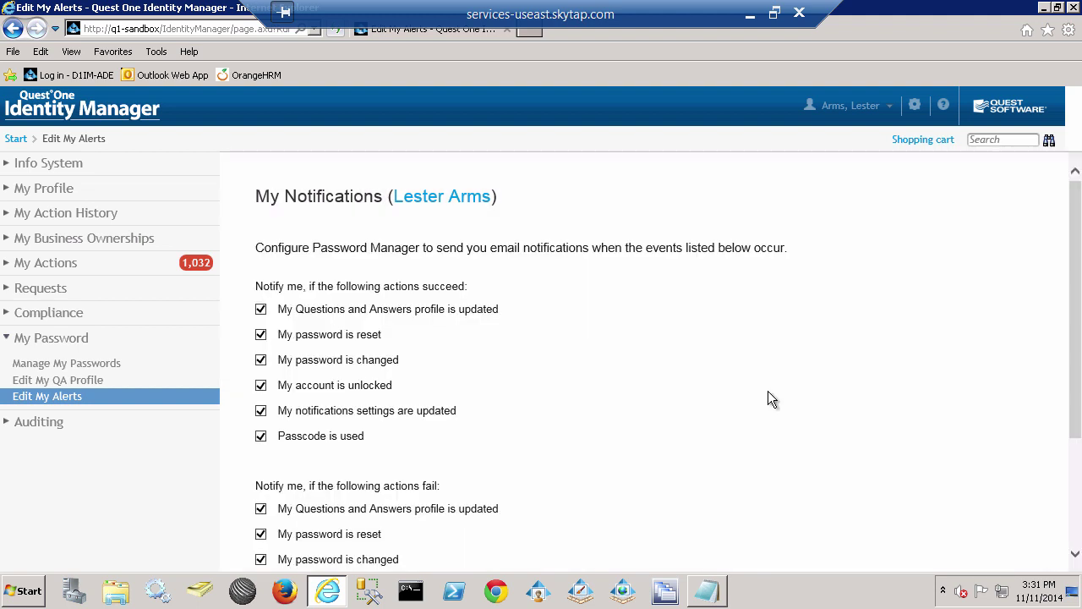